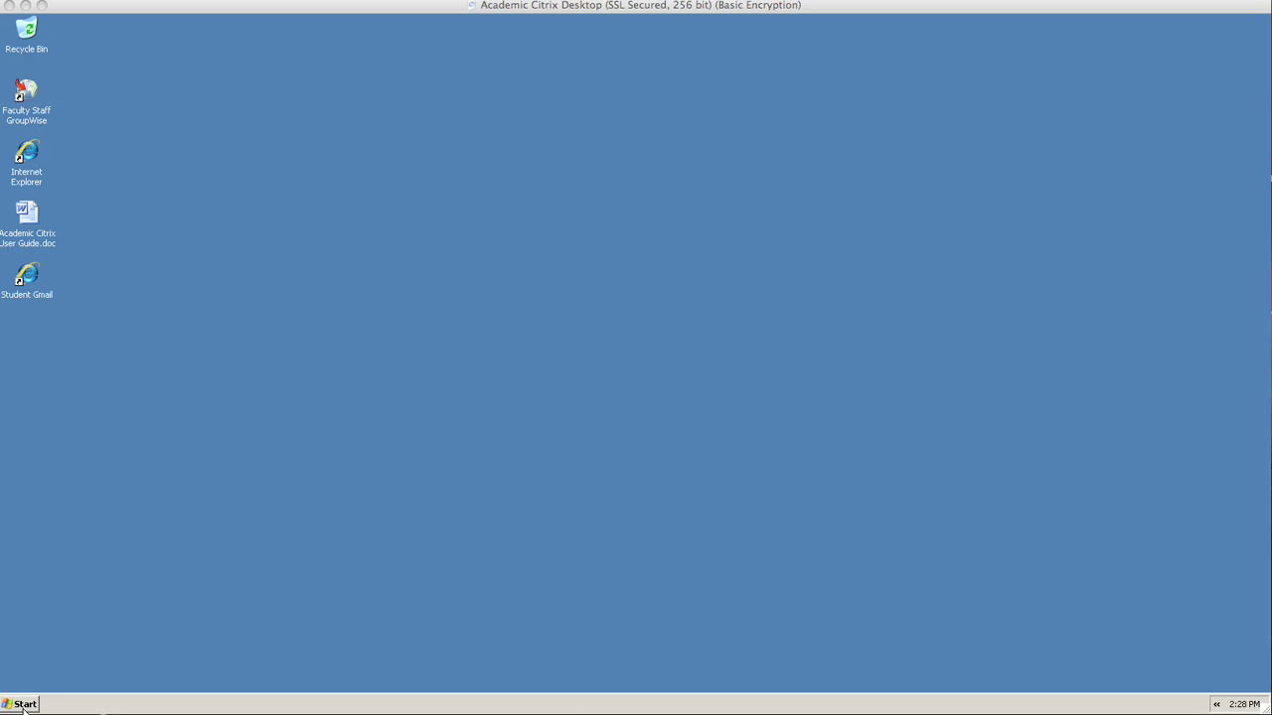
Launch SPSS Statistics 17.0 from the Start menu's SPSS for Windows folder.
click(23, 709)
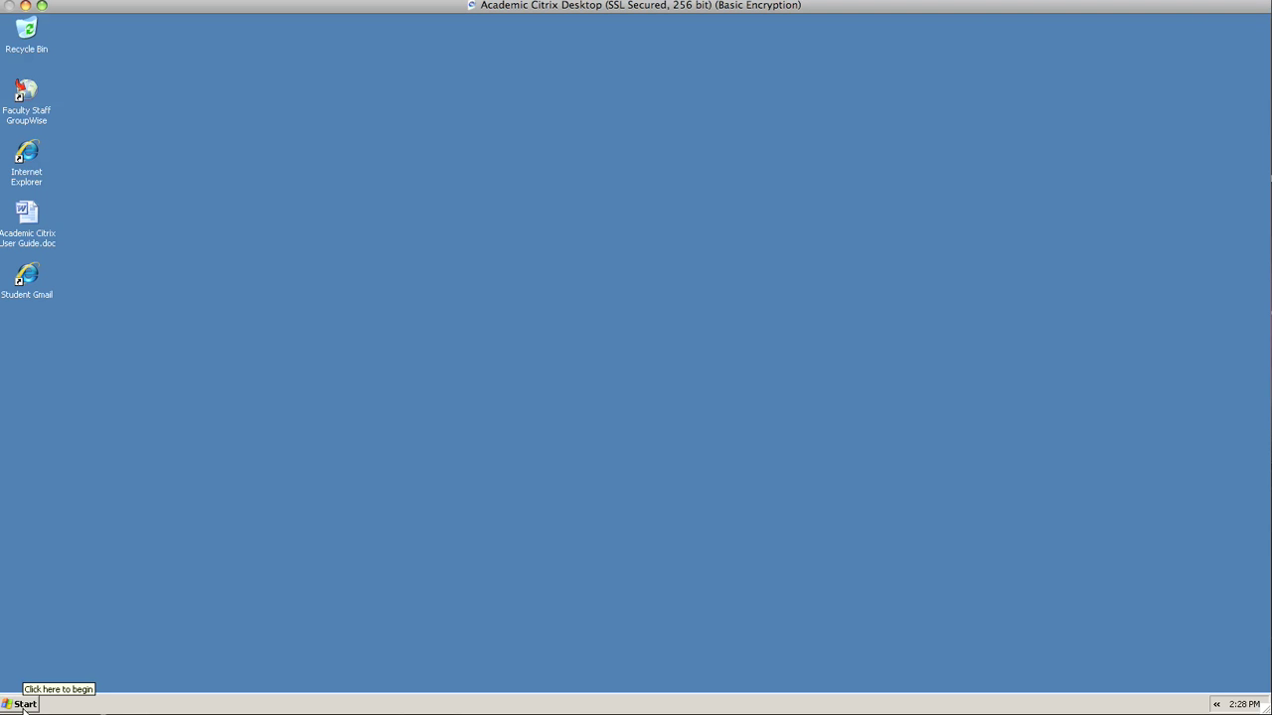
click(23, 708)
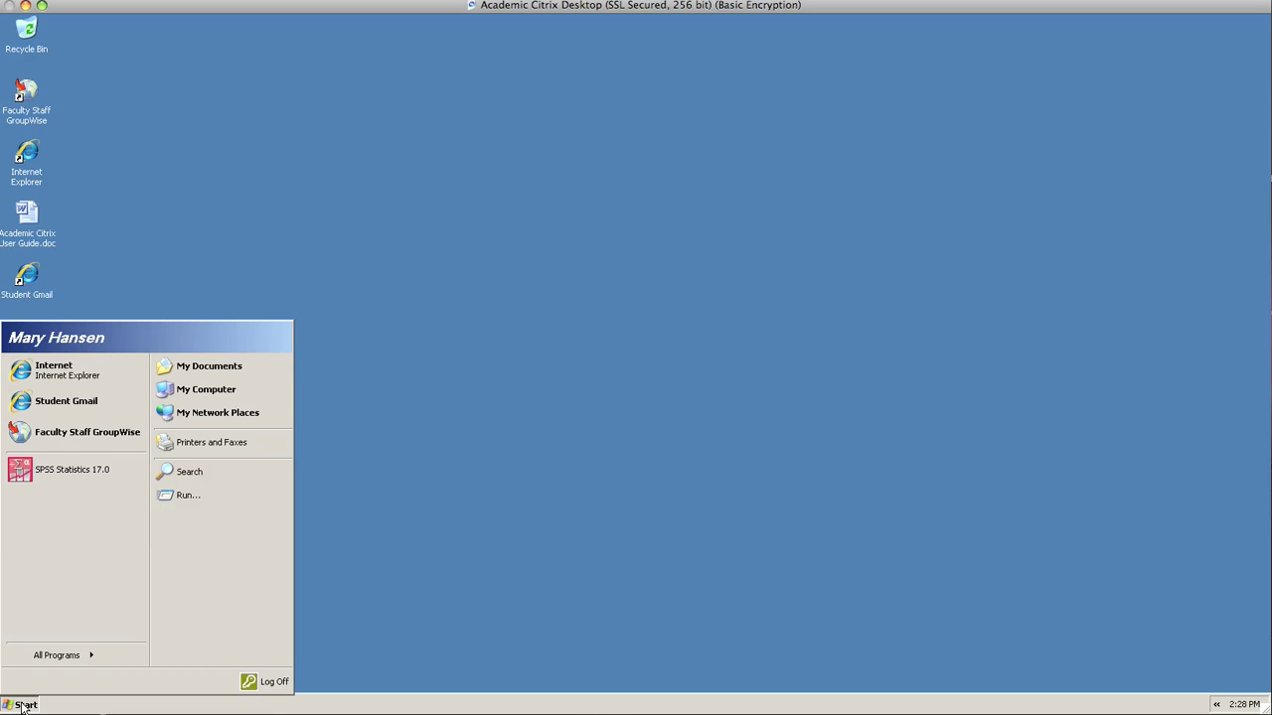
mouse_move(51, 660)
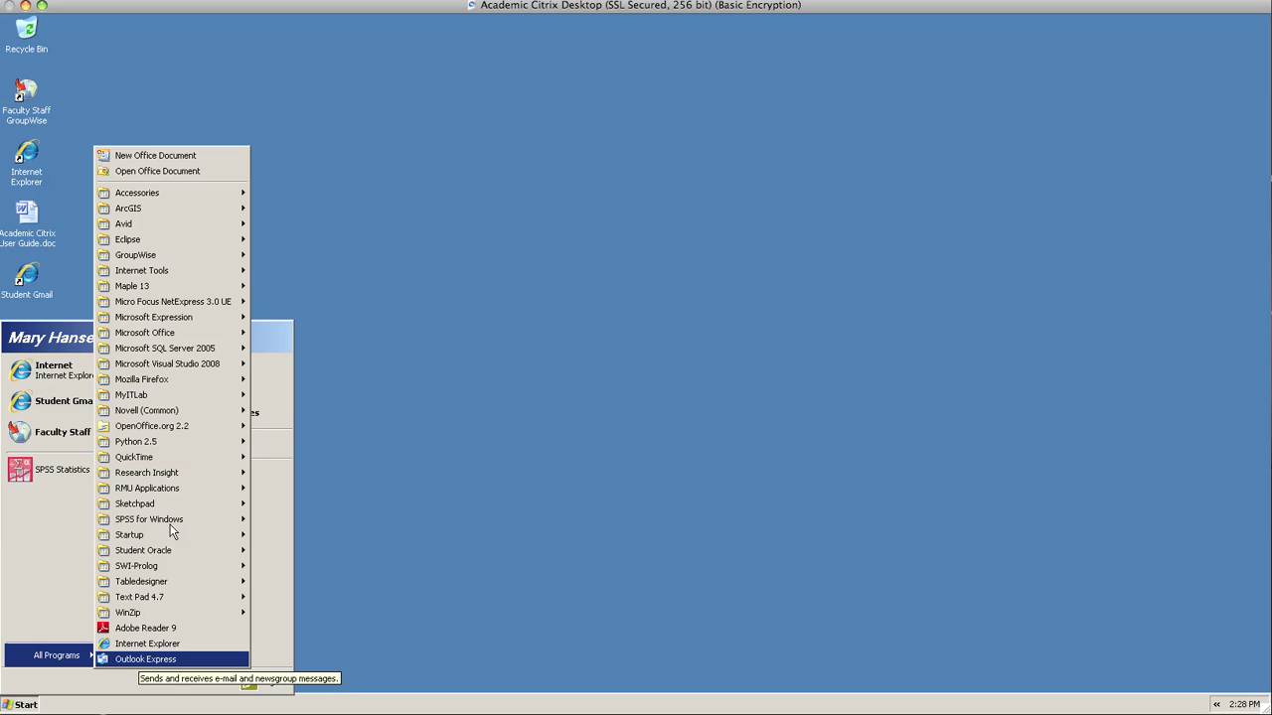
mouse_move(171, 532)
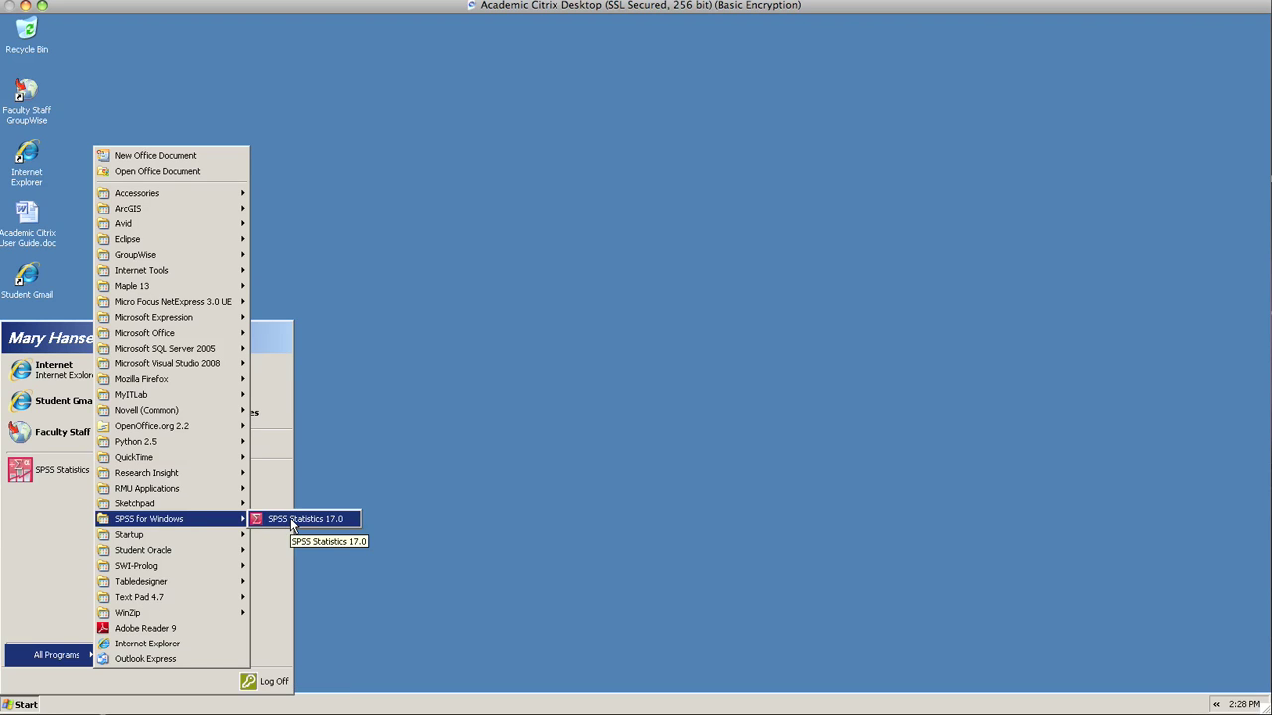
click(293, 519)
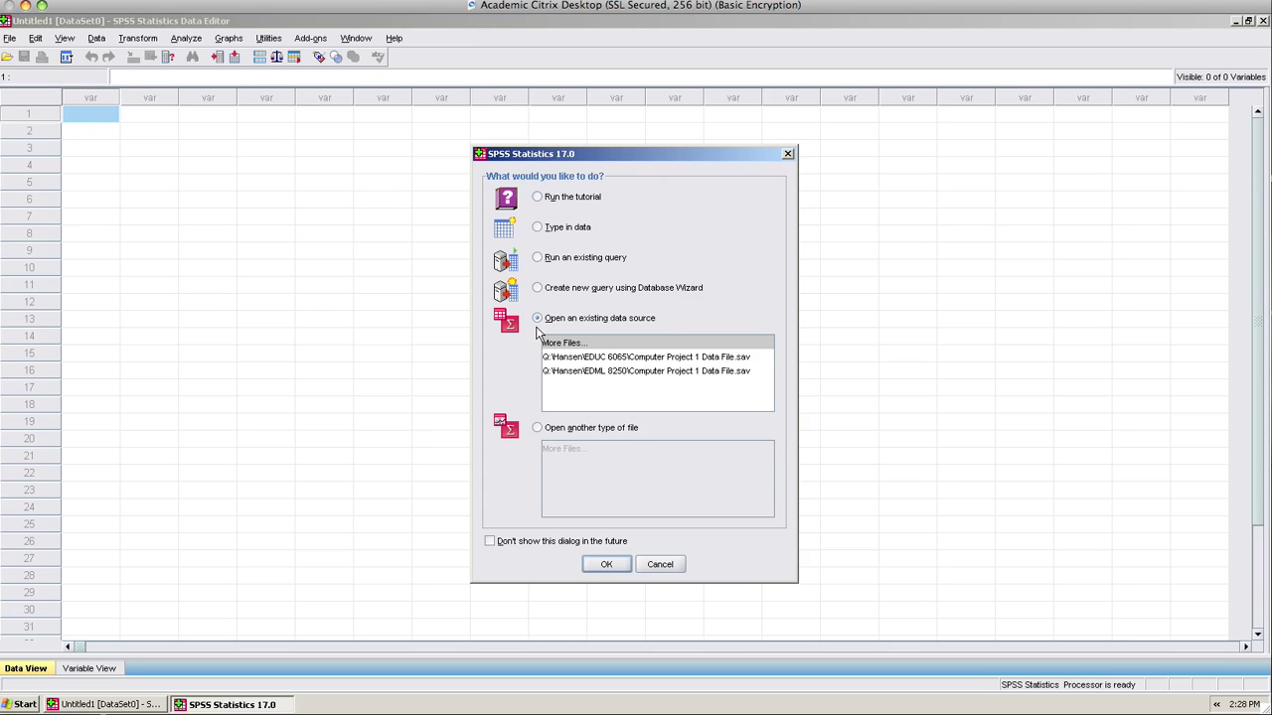
Confirm 'Open an existing data source' in the startup dialog to browse for a data file.
click(607, 565)
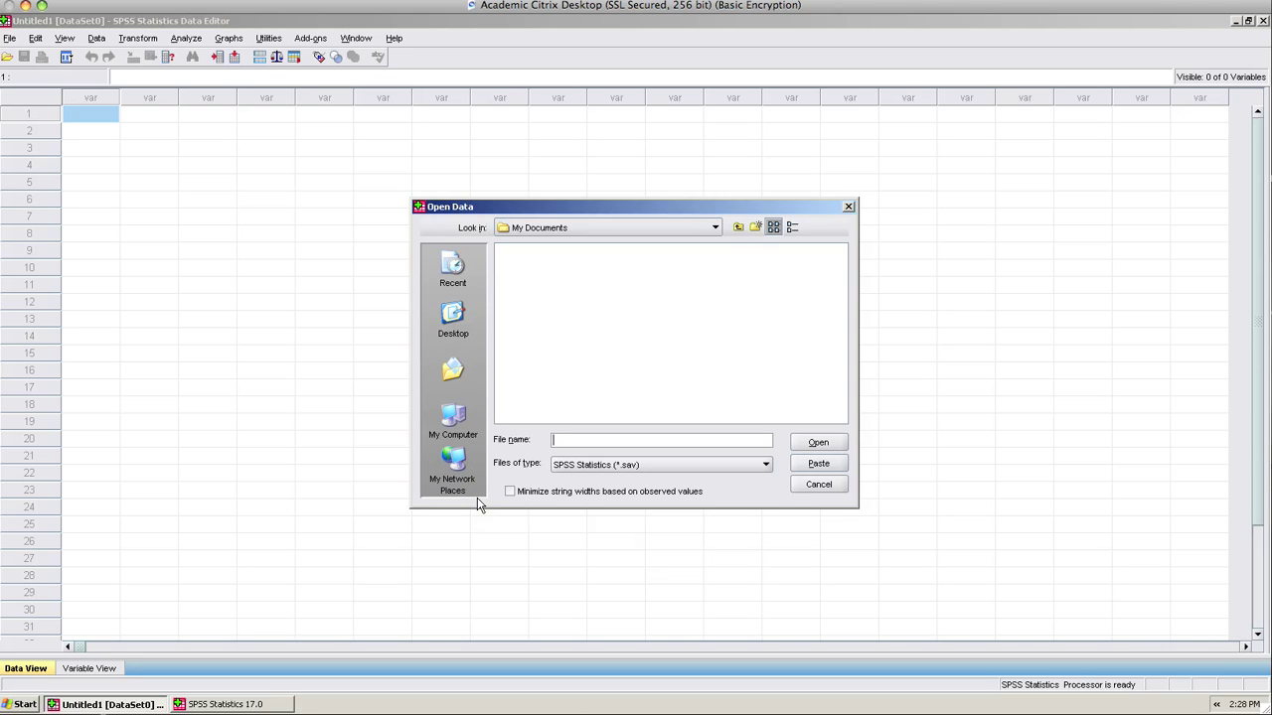
Point the Open Data dialog at the Q: drive and select the folder named after the user.
click(716, 228)
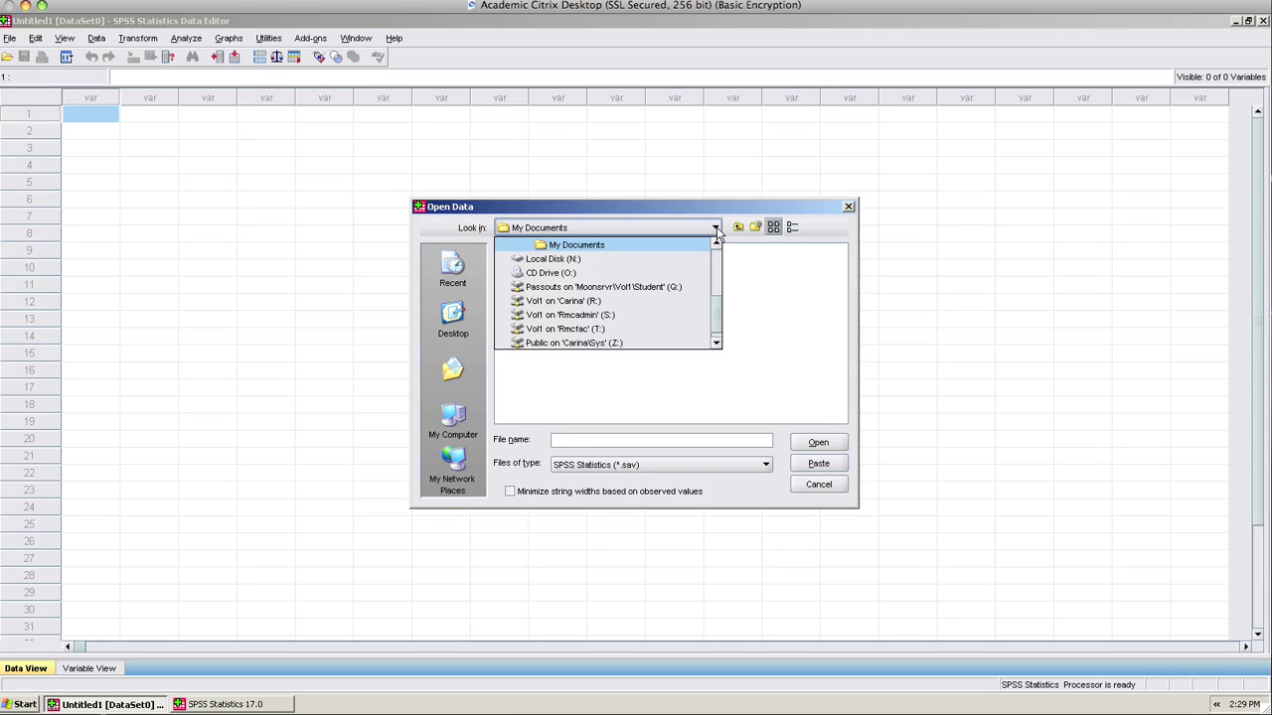
click(643, 287)
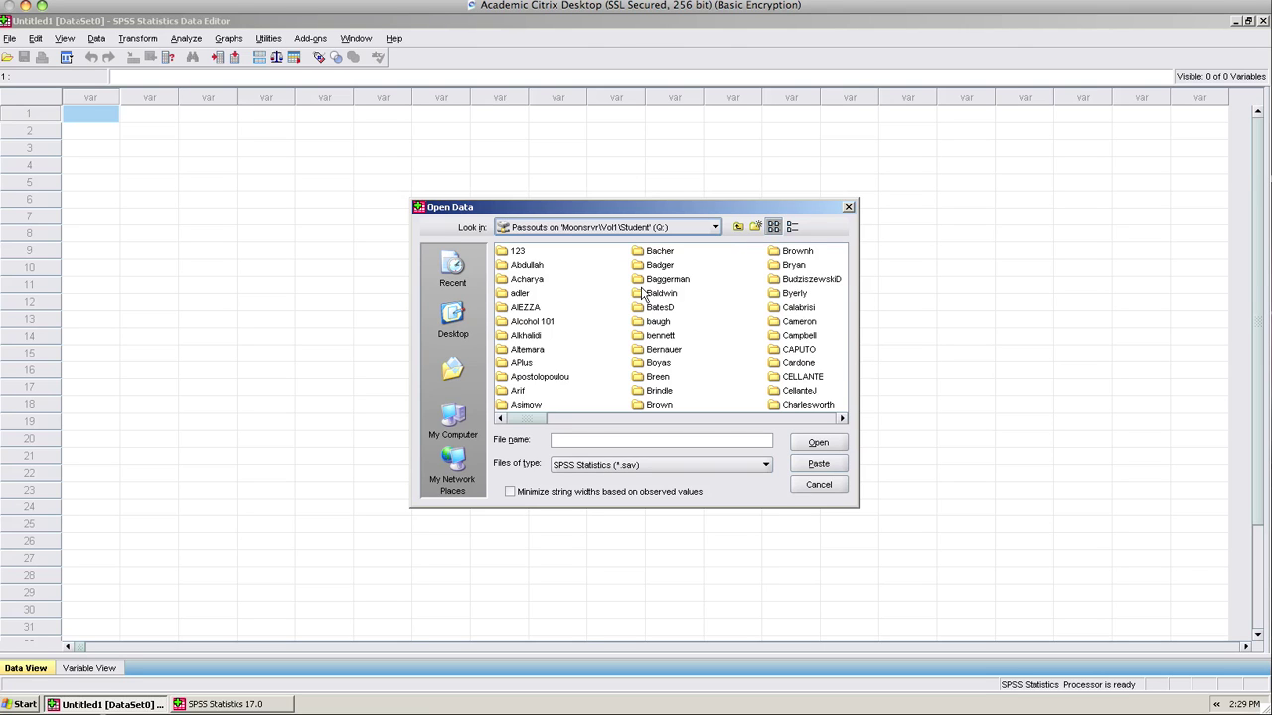
click(798, 419)
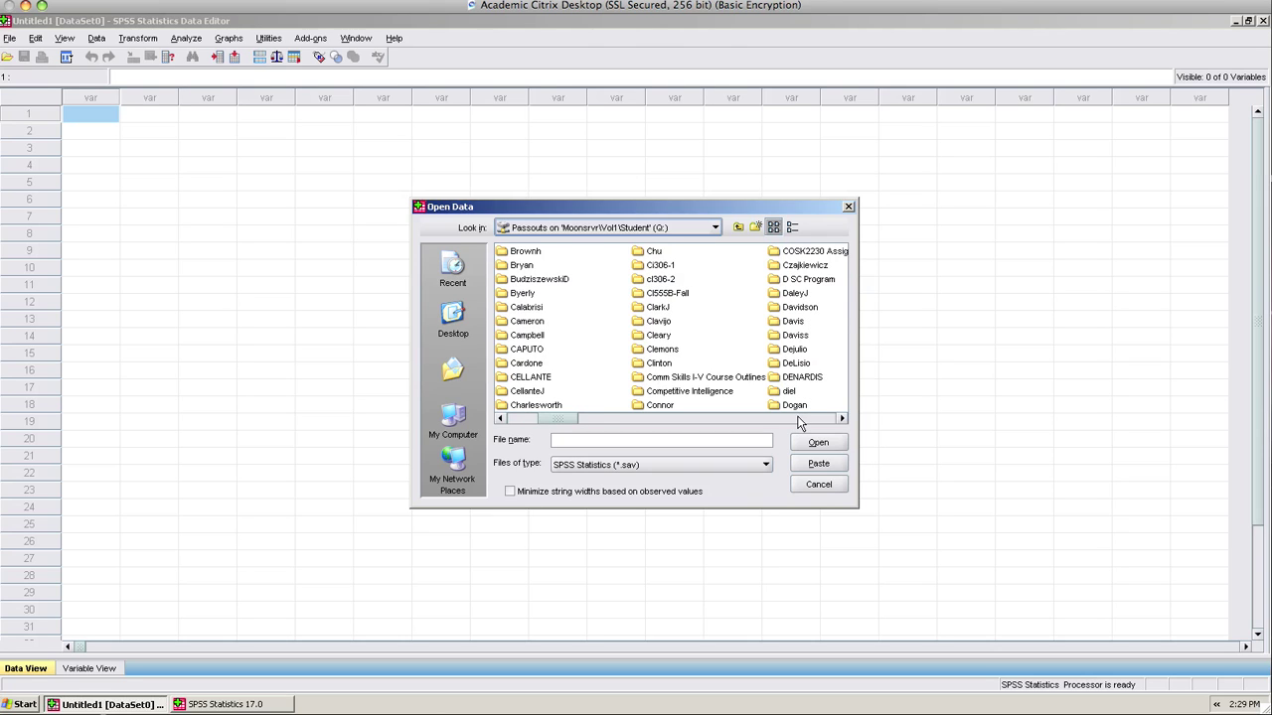
click(798, 419)
click(798, 419)
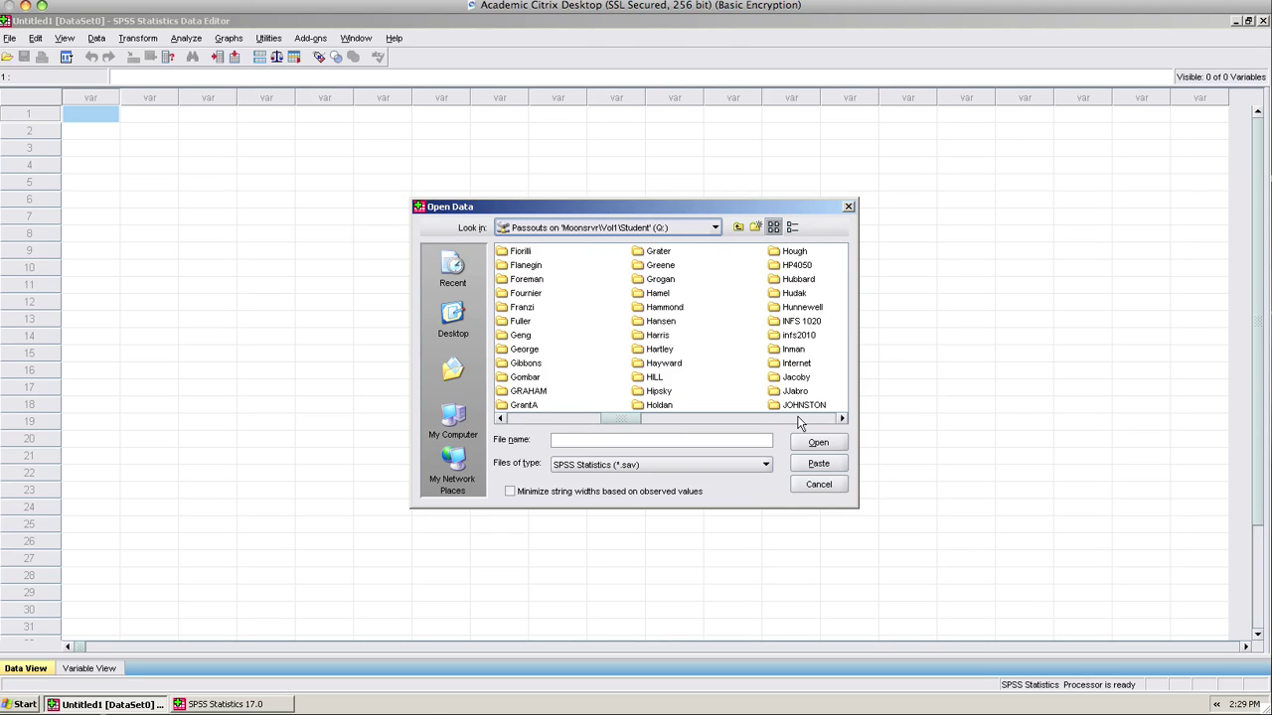
click(645, 326)
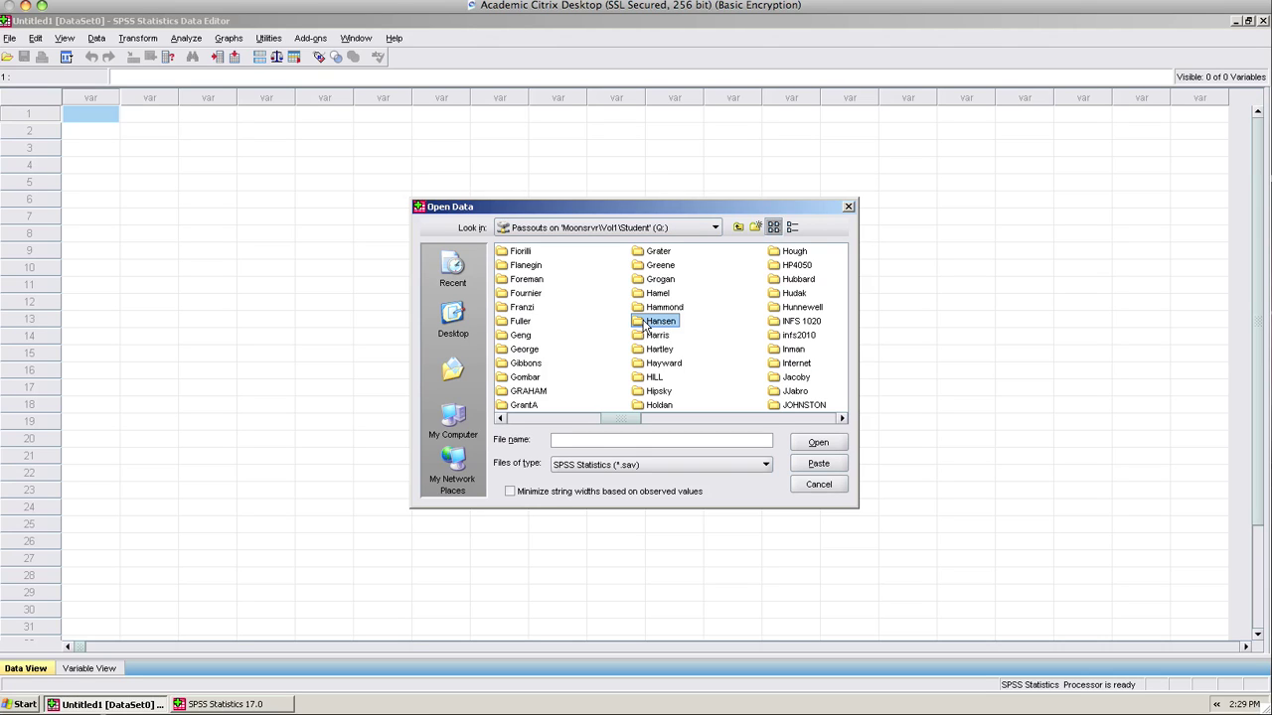
Open Computer Project 1 Data File.sav from the EDUC 6065 folder inside the user's folder.
click(807, 444)
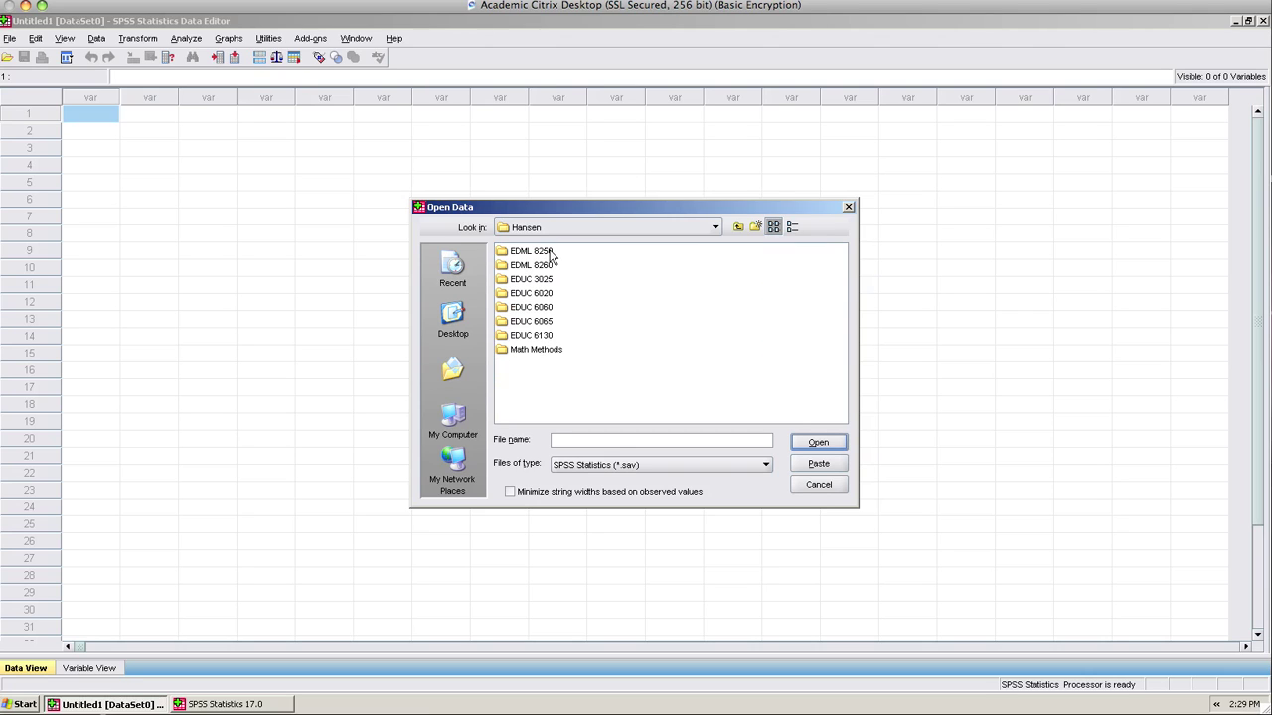
click(521, 326)
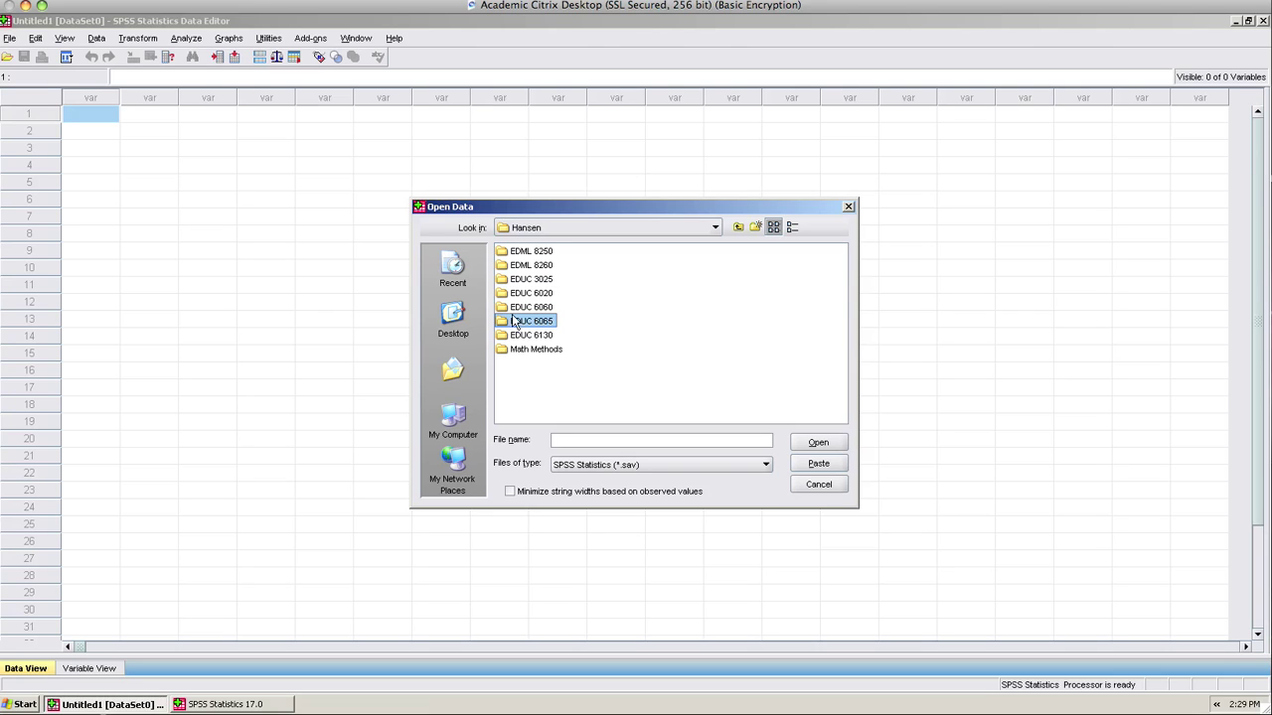
click(819, 442)
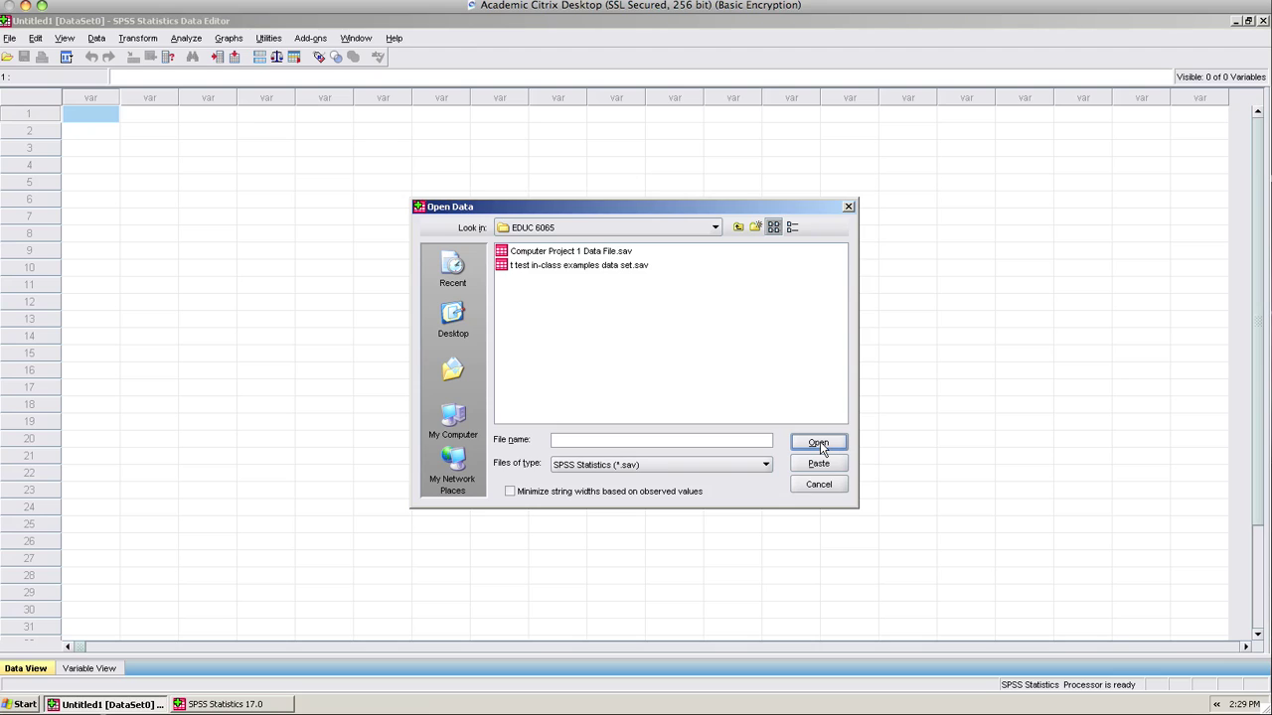
click(573, 256)
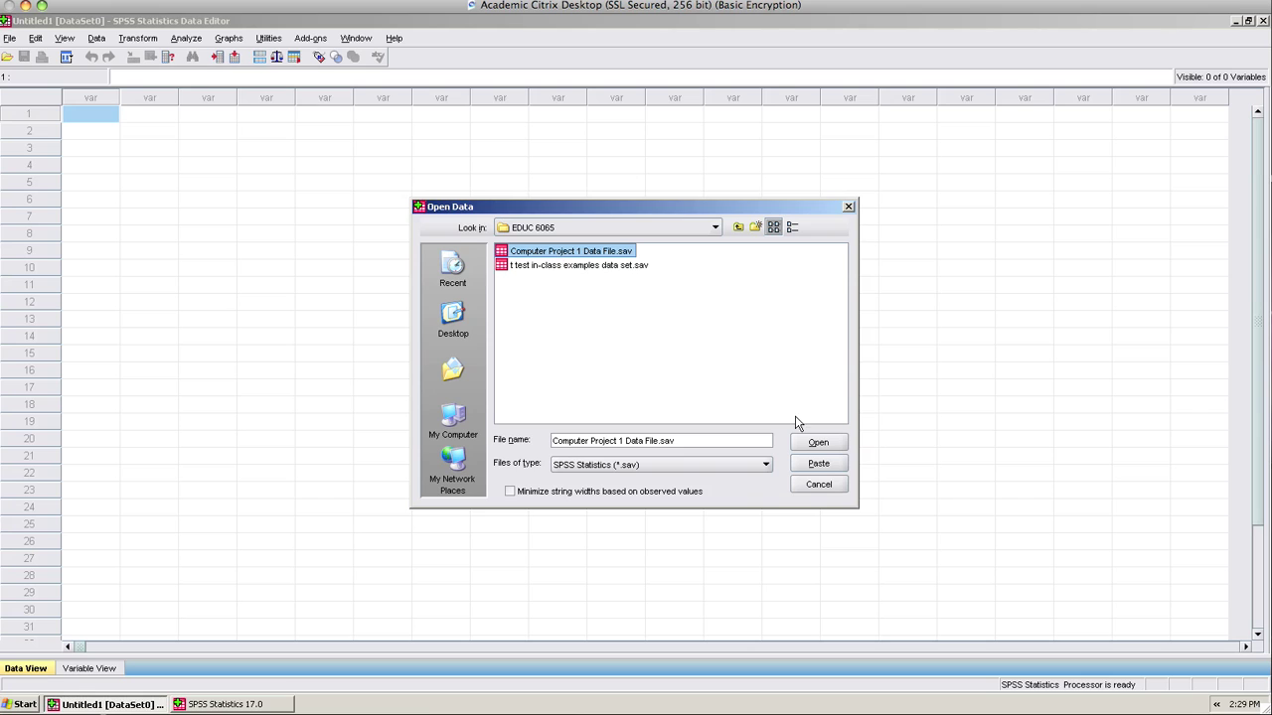
click(817, 443)
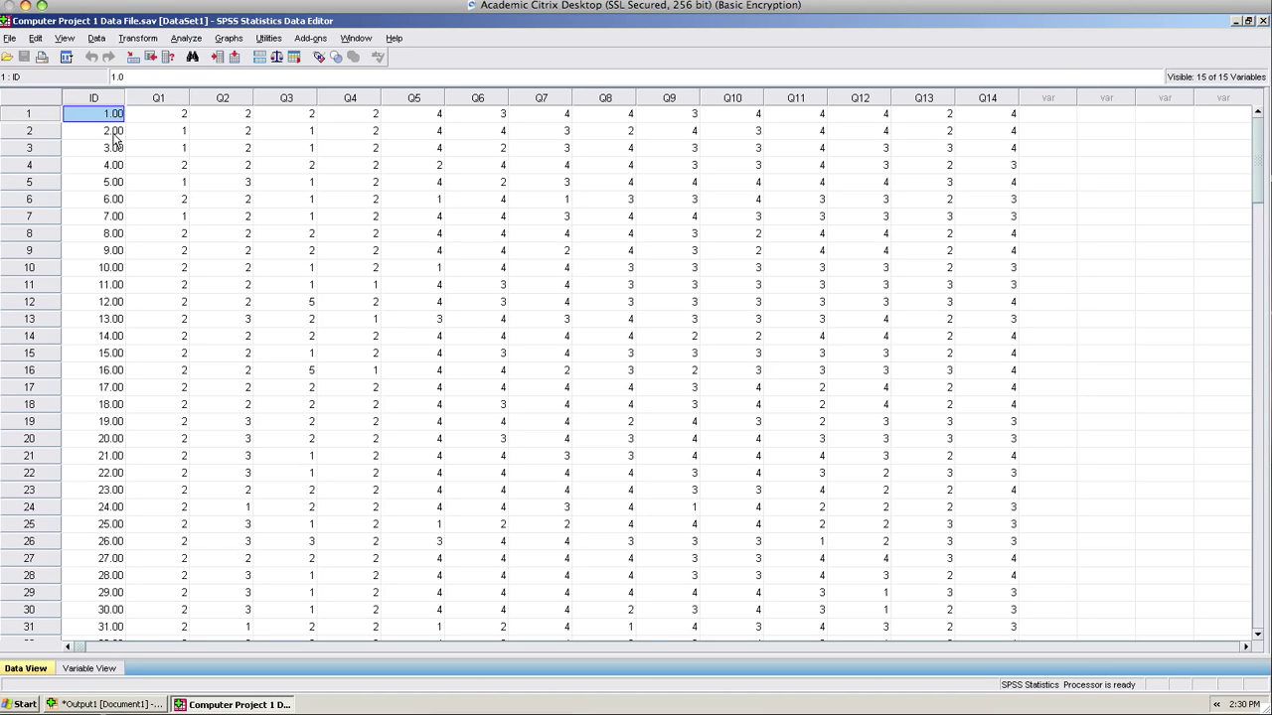
Bring up the File menu once the ID and Q1–Q14 data has loaded.
click(10, 38)
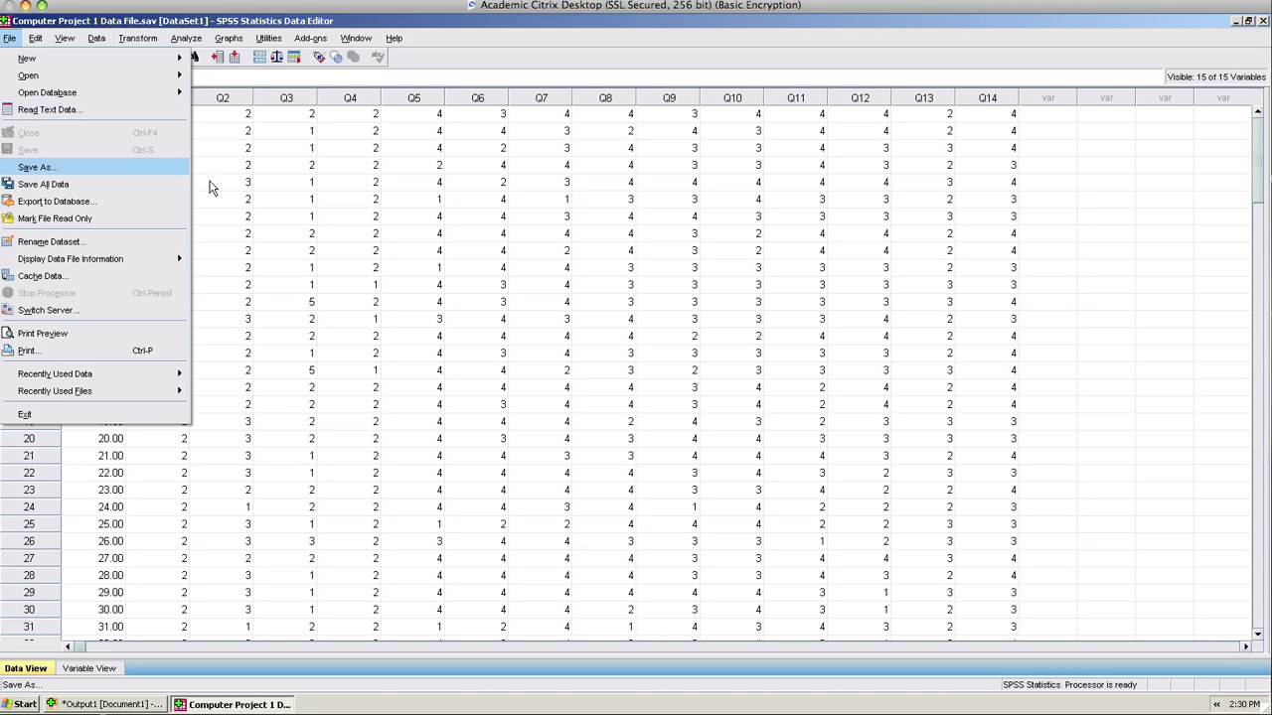
Start Save Data As and scroll the Look in drive list up to the H: drive.
key(Return)
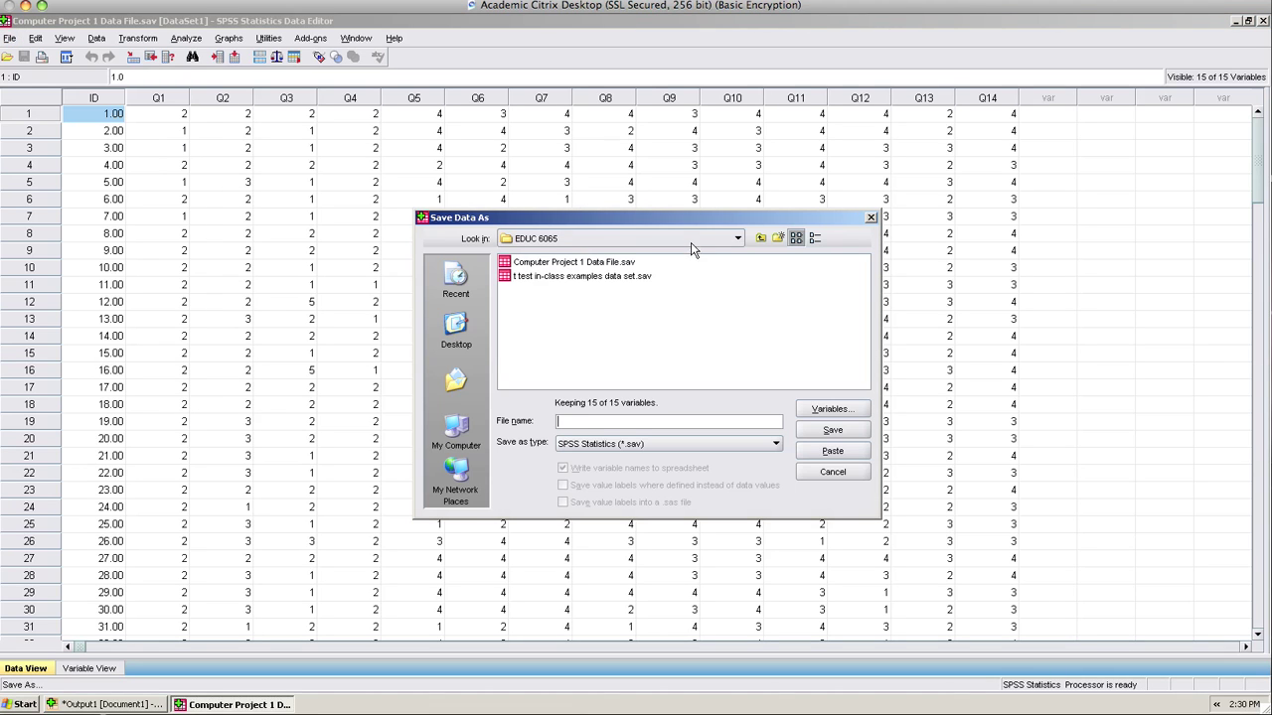
click(738, 239)
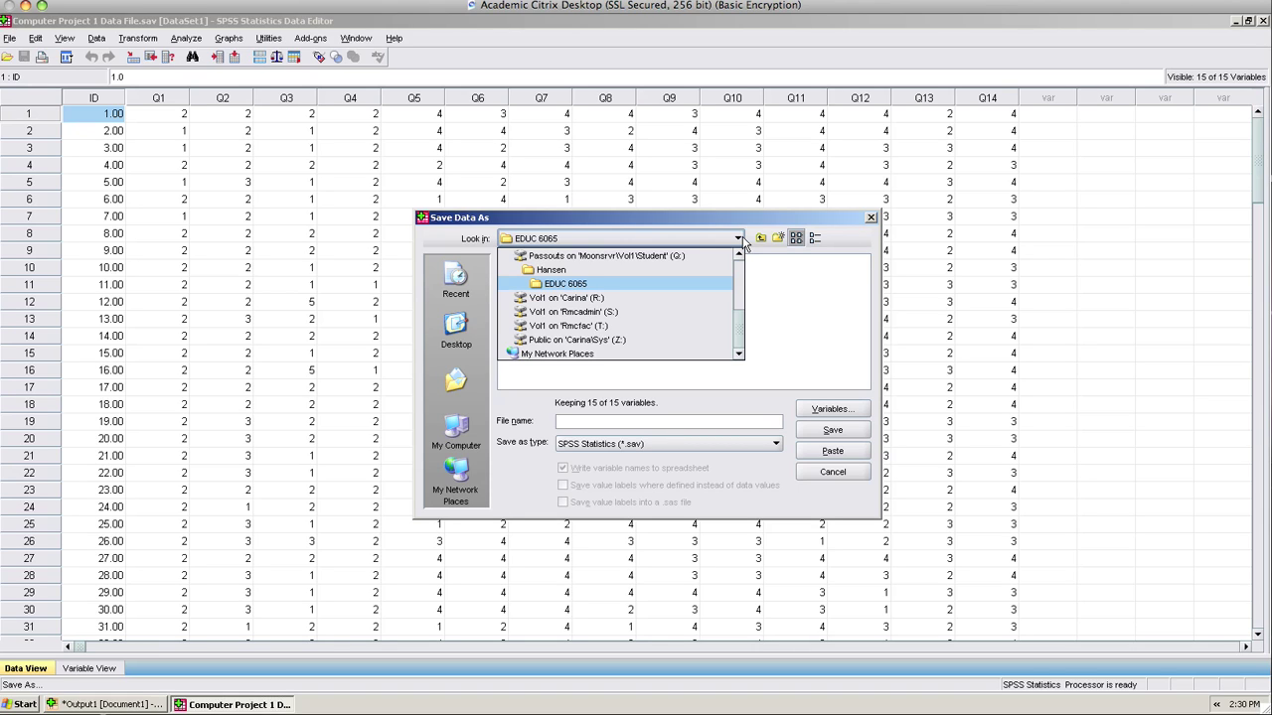
scroll(738, 329, up, 1)
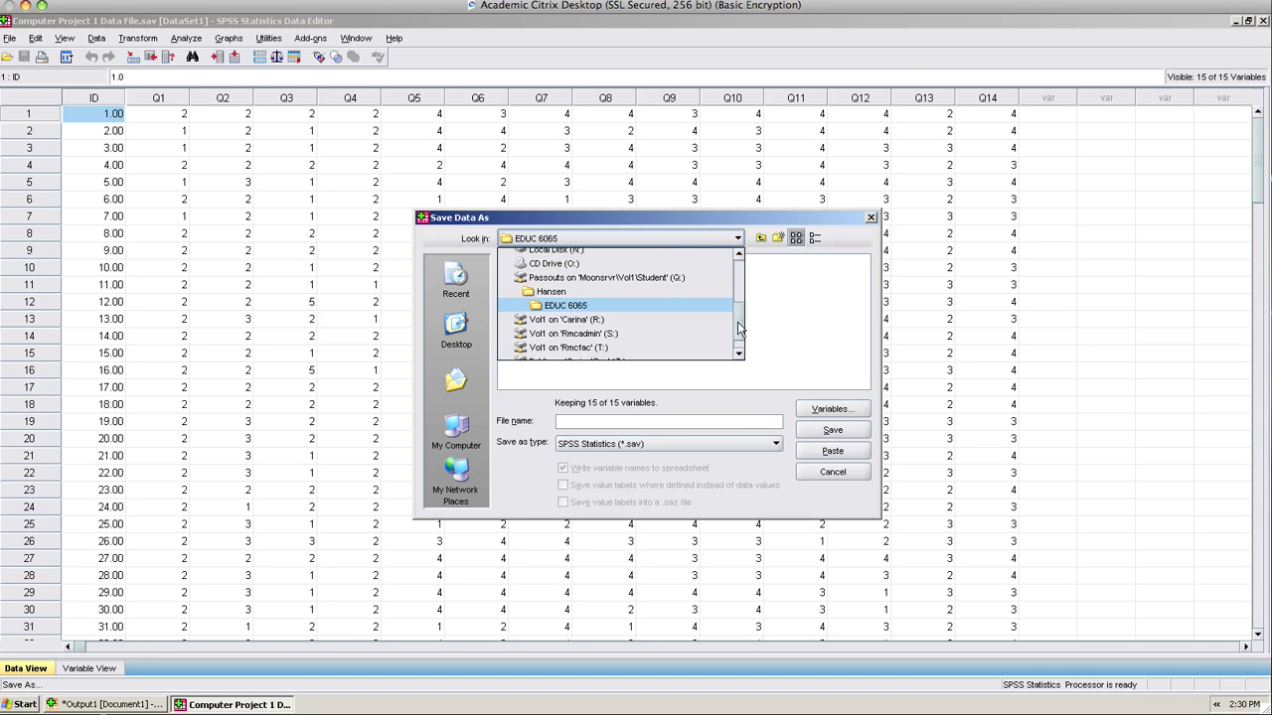
drag(739, 329, 737, 288)
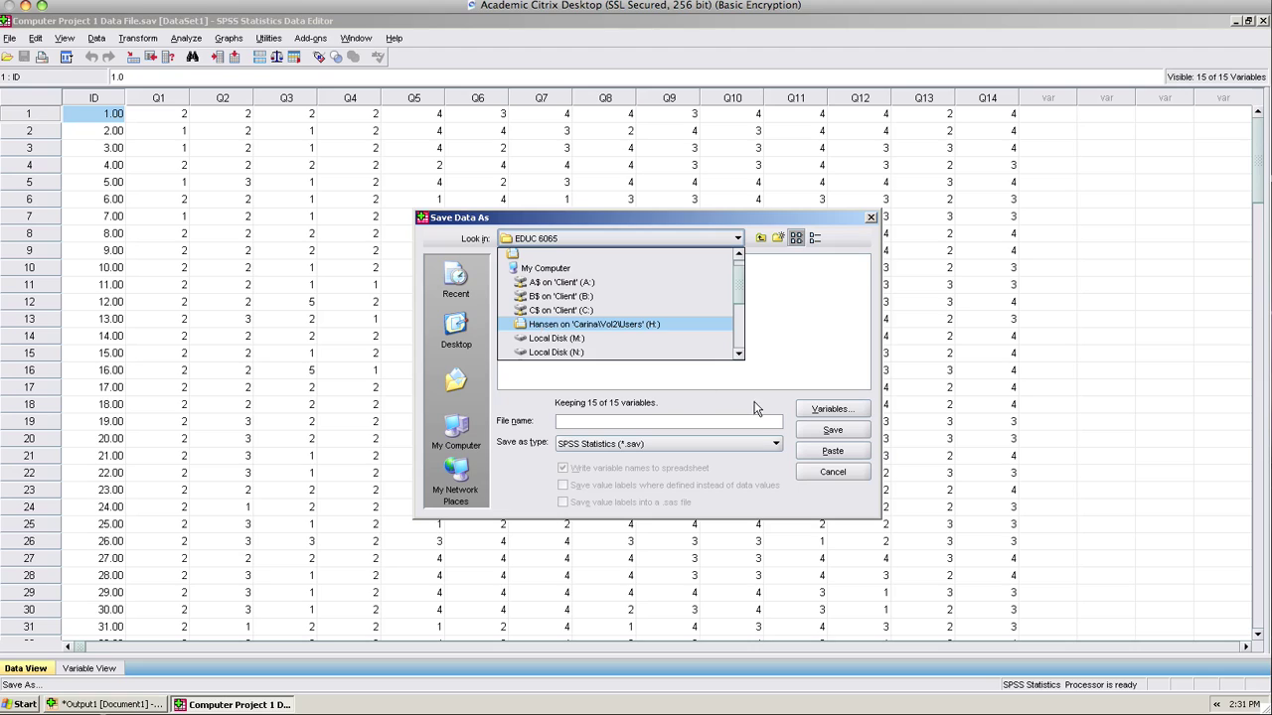
scroll(529, 331, up, 1)
Choose the H: drive and save the file as 'Computer Project 1 Data File'.
click(528, 326)
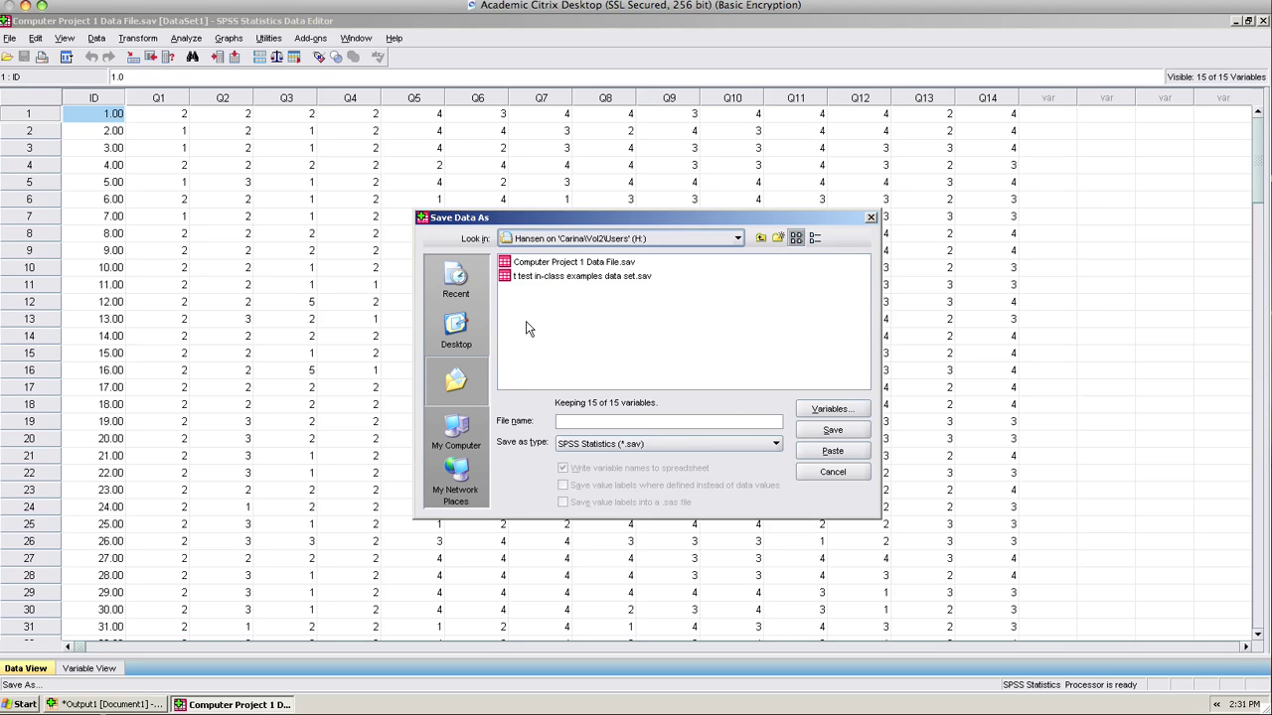
click(602, 422)
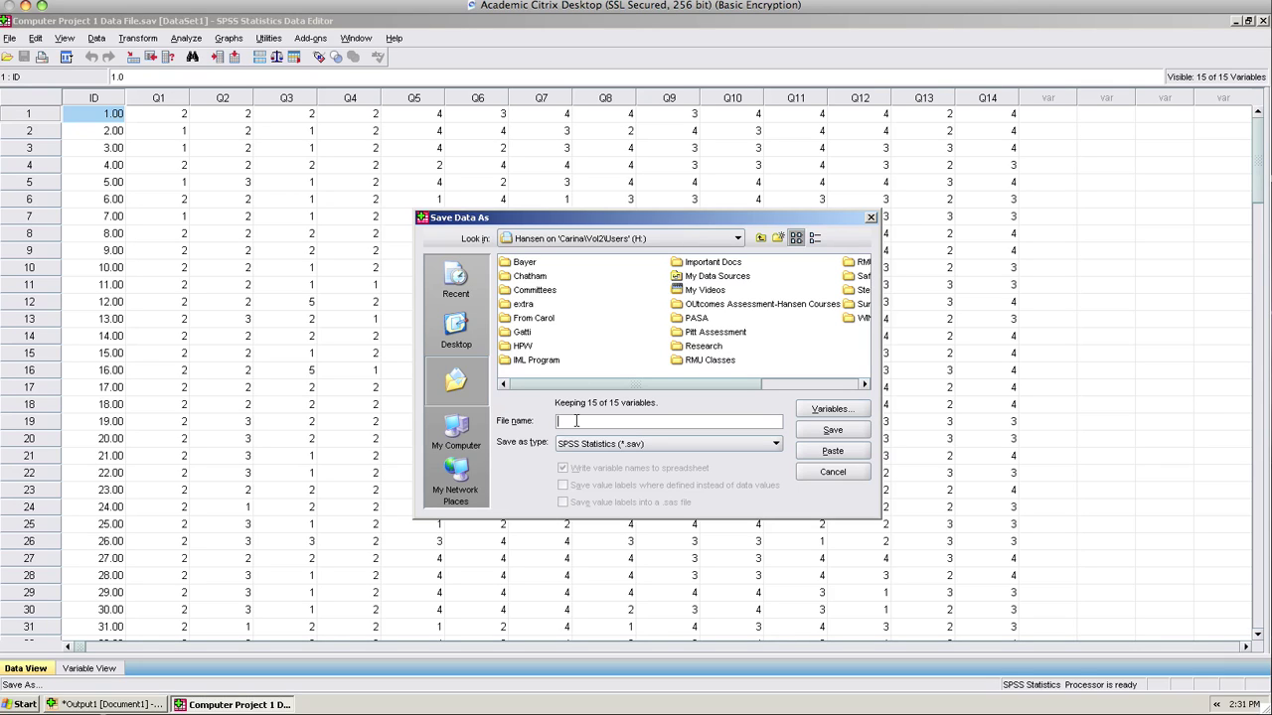
text(Computer Cp)
key(BackSpace)
text(Project 1 DAta Fi)
key(BackSpace)
key(BackSpace)
key(BackSpace)
key(BackSpace)
key(BackSpace)
text(ata File)
click(831, 431)
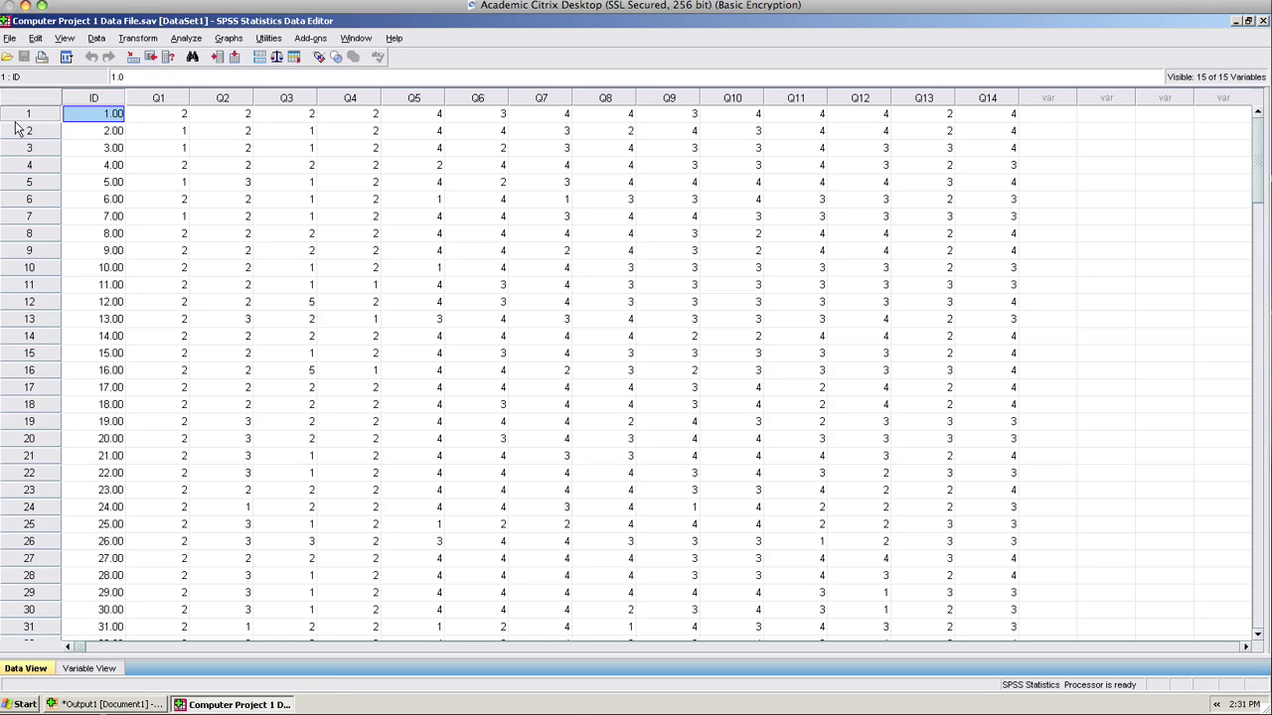
Exit SPSS through File > Exit, answering No to saving the output viewer contents.
click(9, 37)
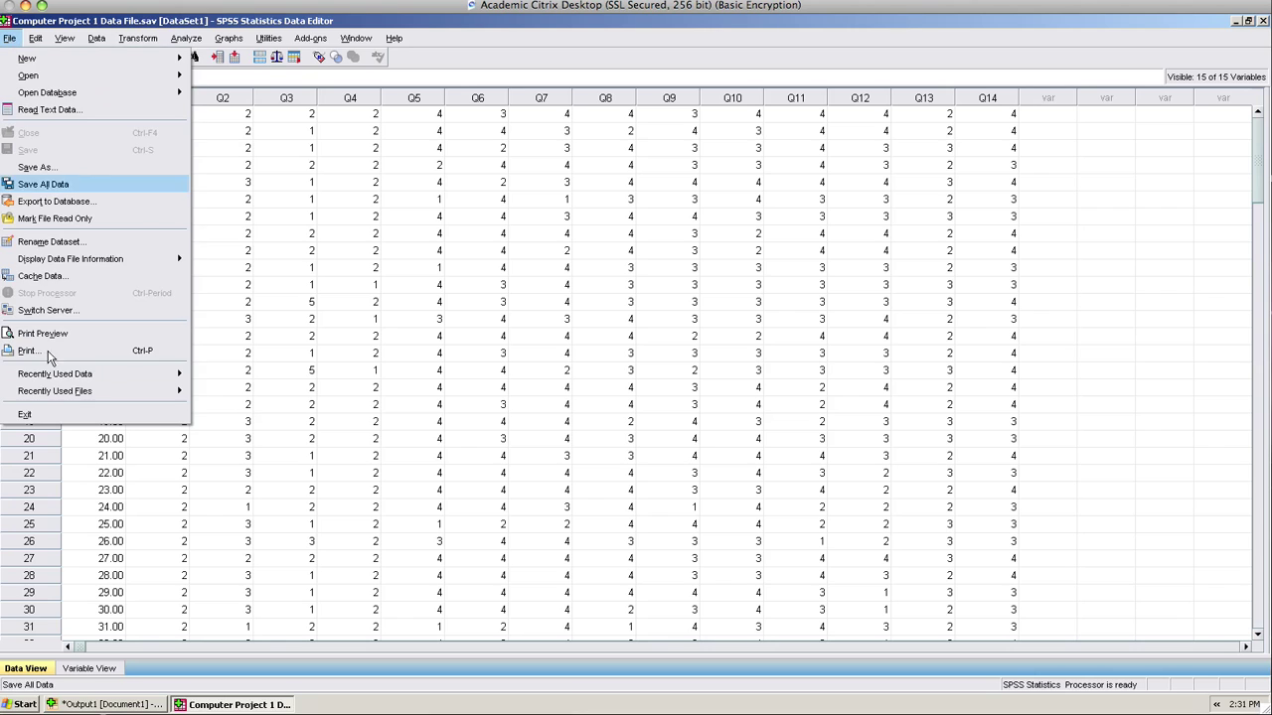
click(30, 415)
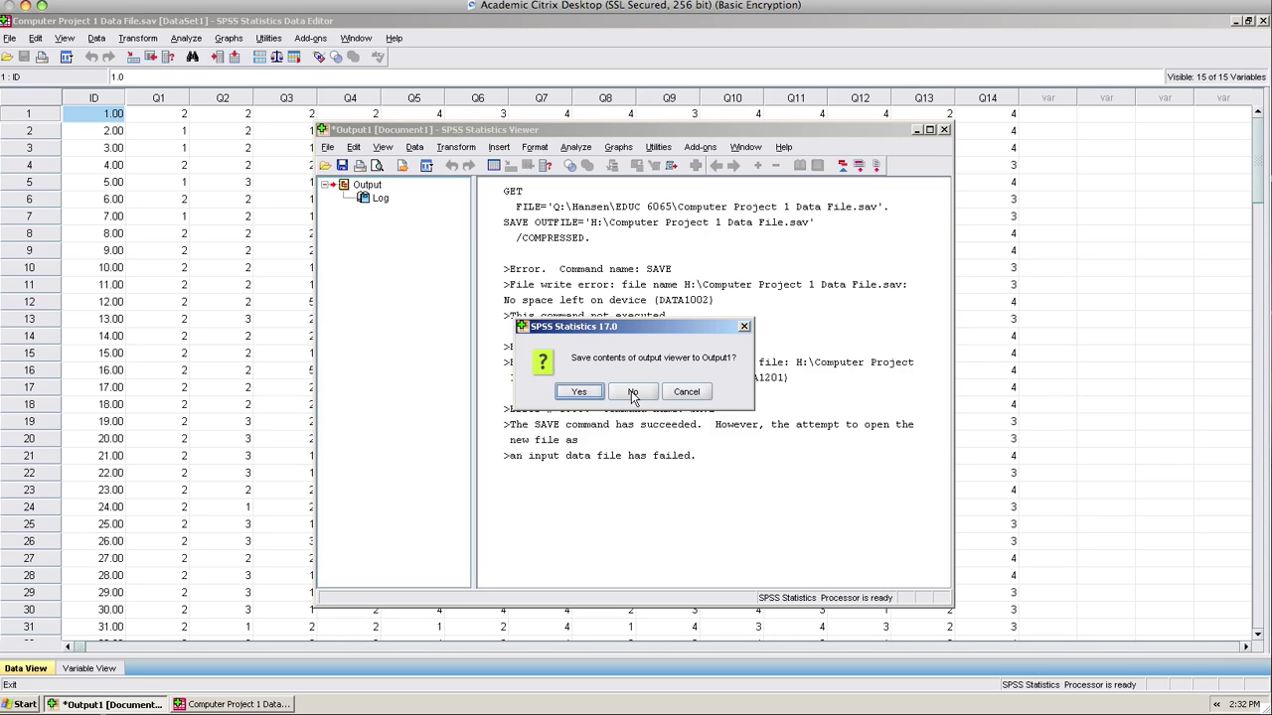
click(633, 393)
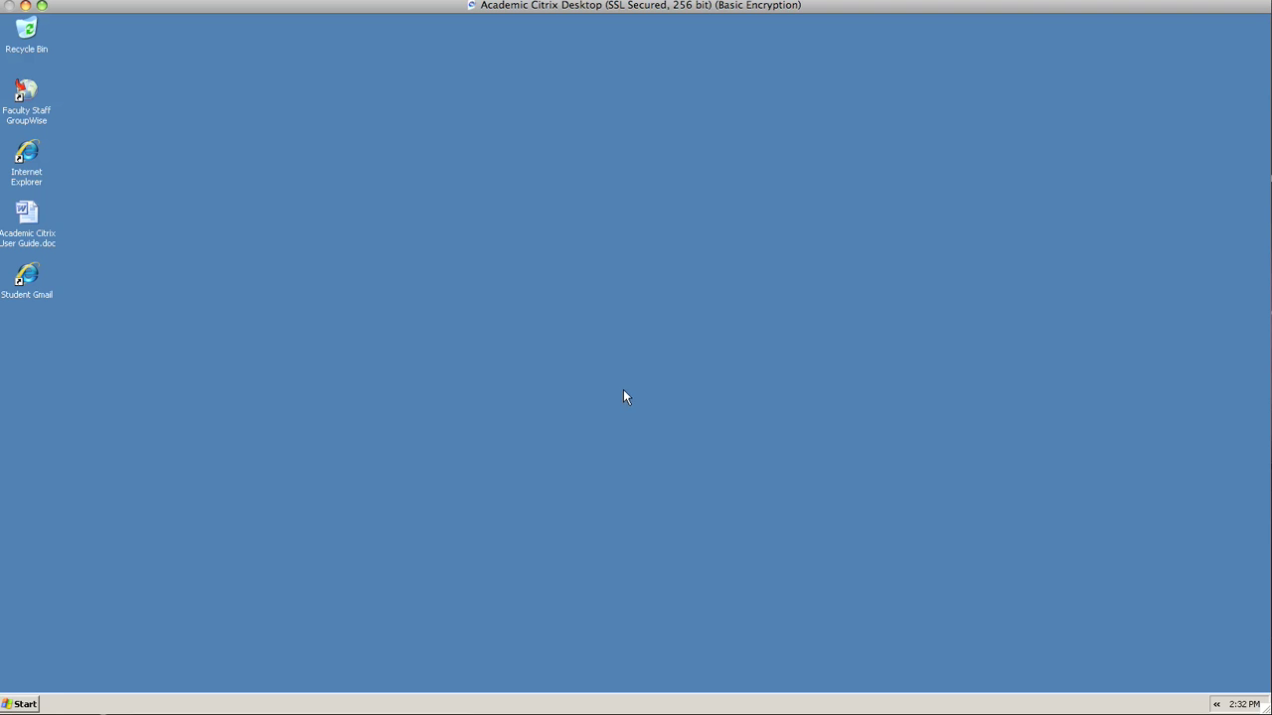
Relaunch SPSS Statistics 17.0 from Start > All Programs > SPSS for Windows.
click(30, 705)
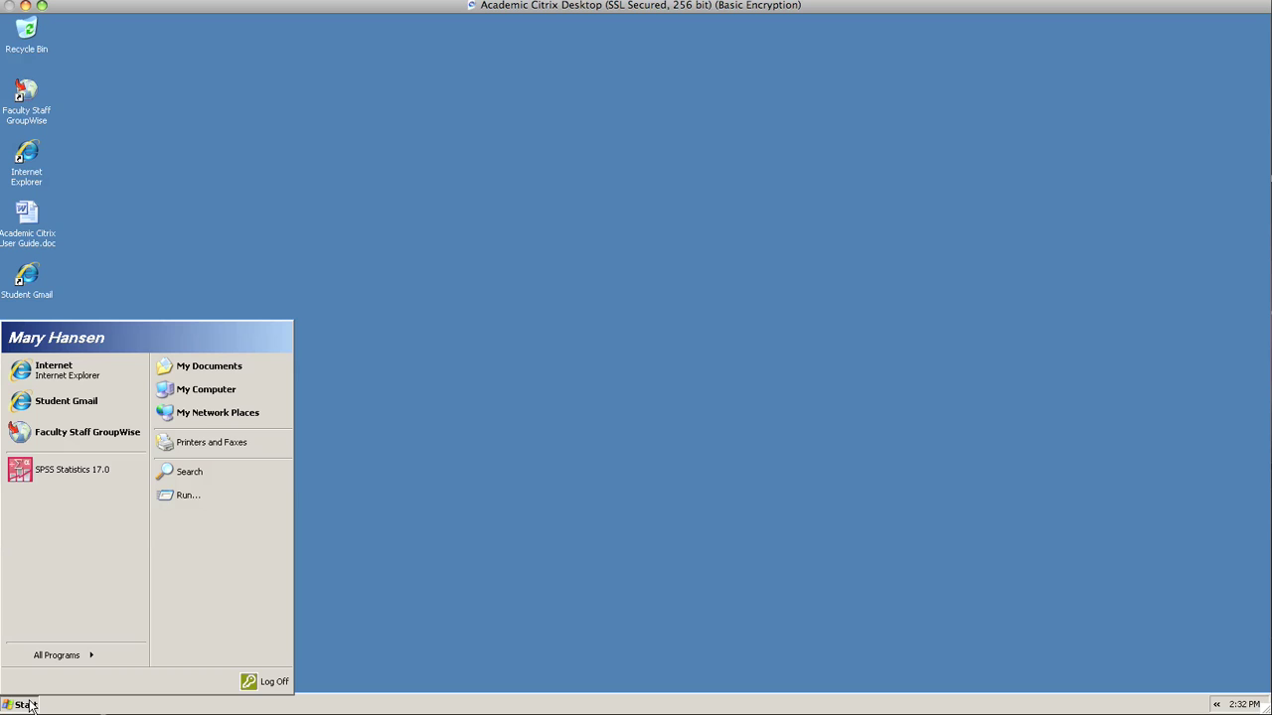
mouse_move(79, 656)
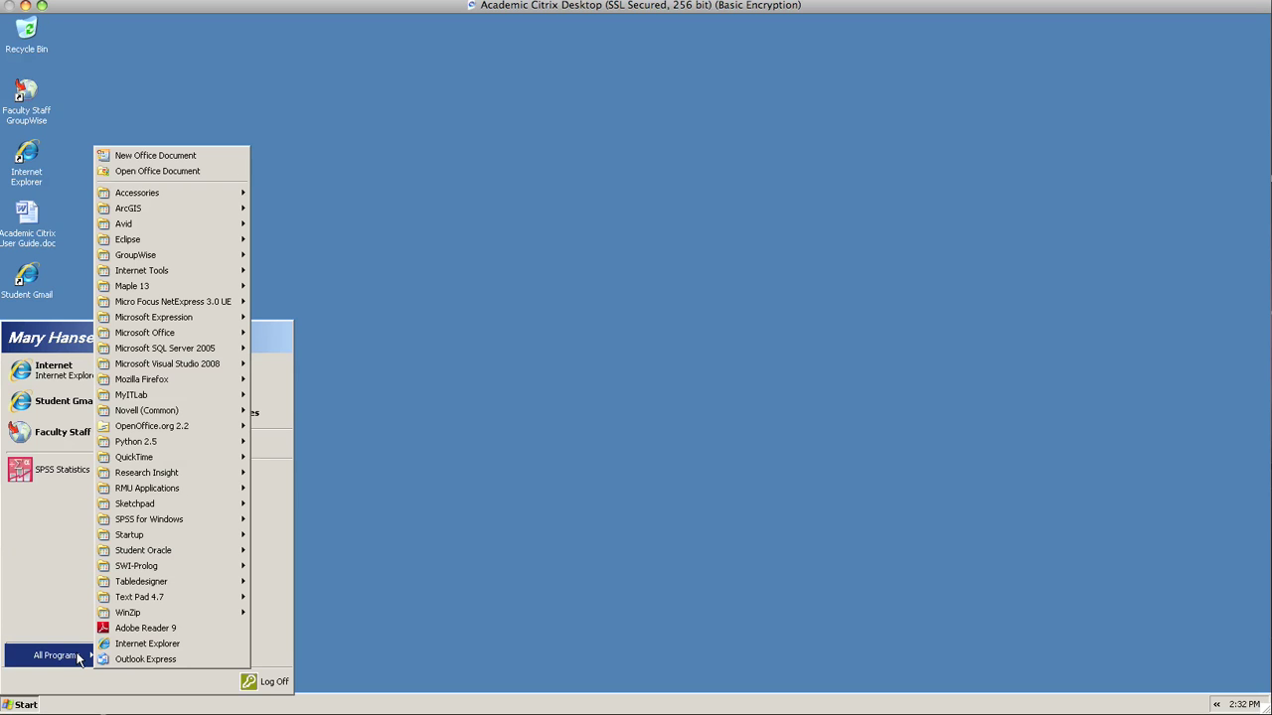
mouse_move(199, 520)
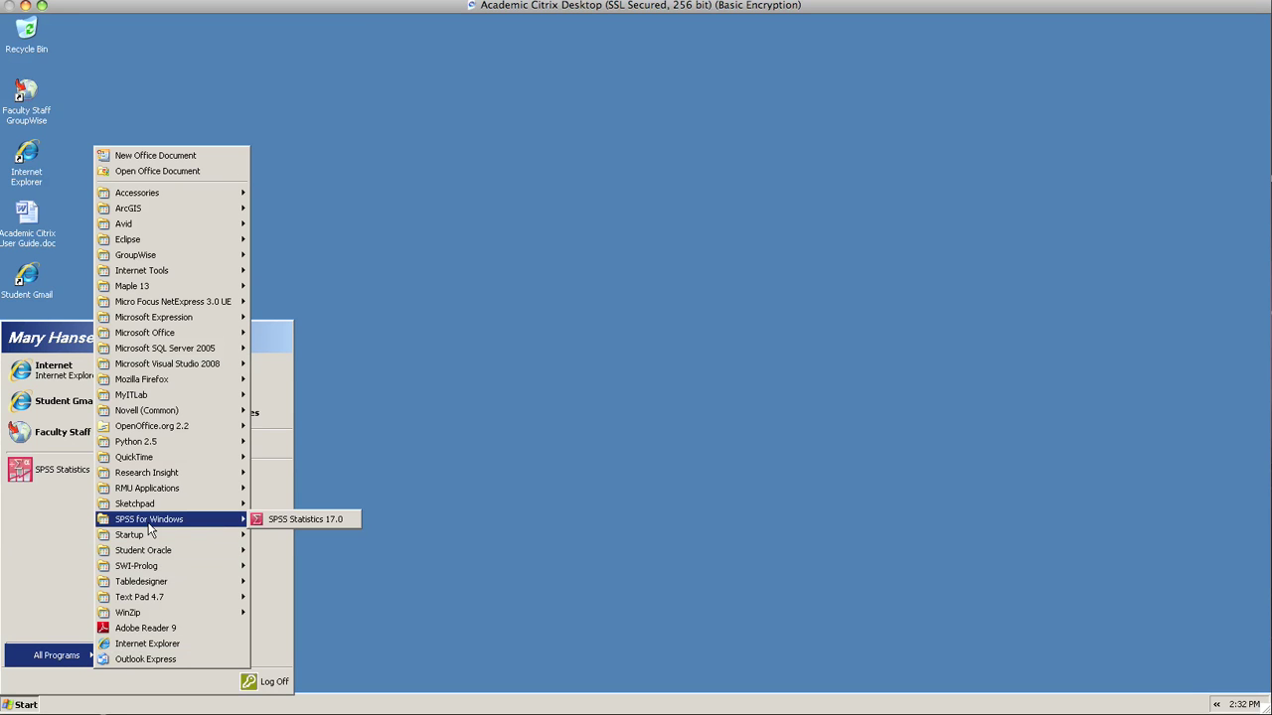
click(290, 522)
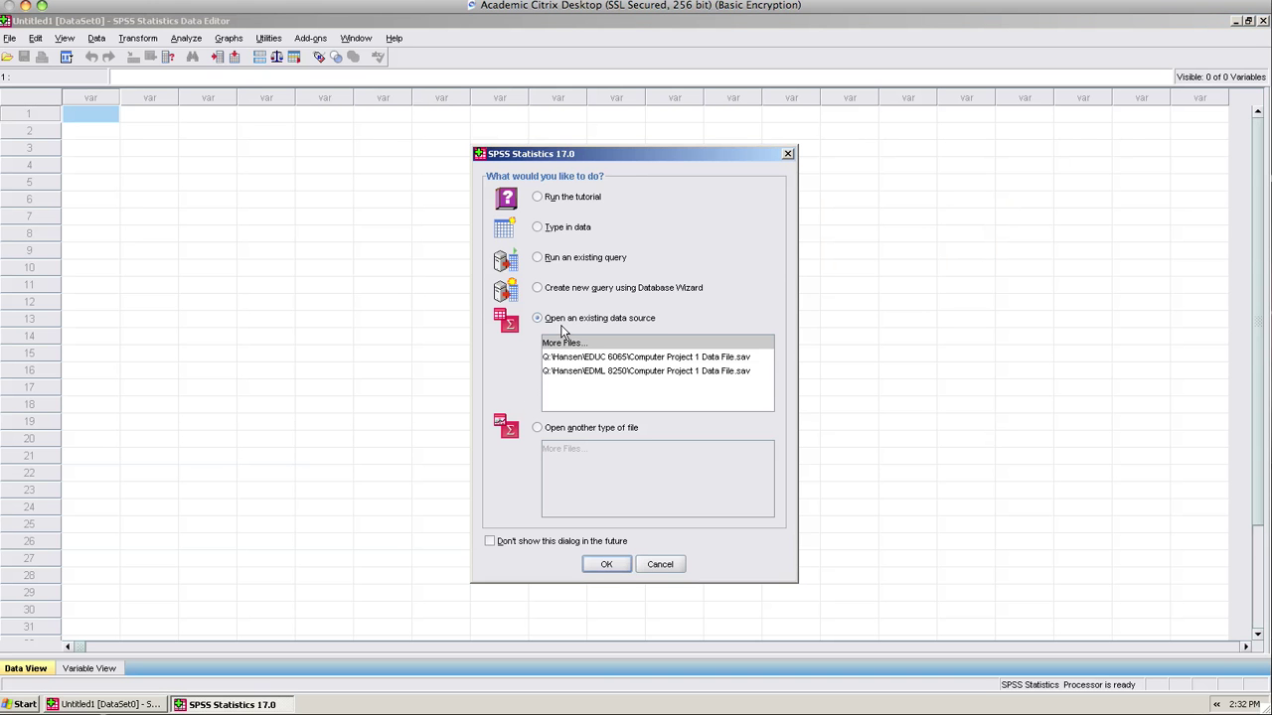
Browse the Open Data dialog to the H: drive and select Computer Project 1 Data File.sav.
click(609, 564)
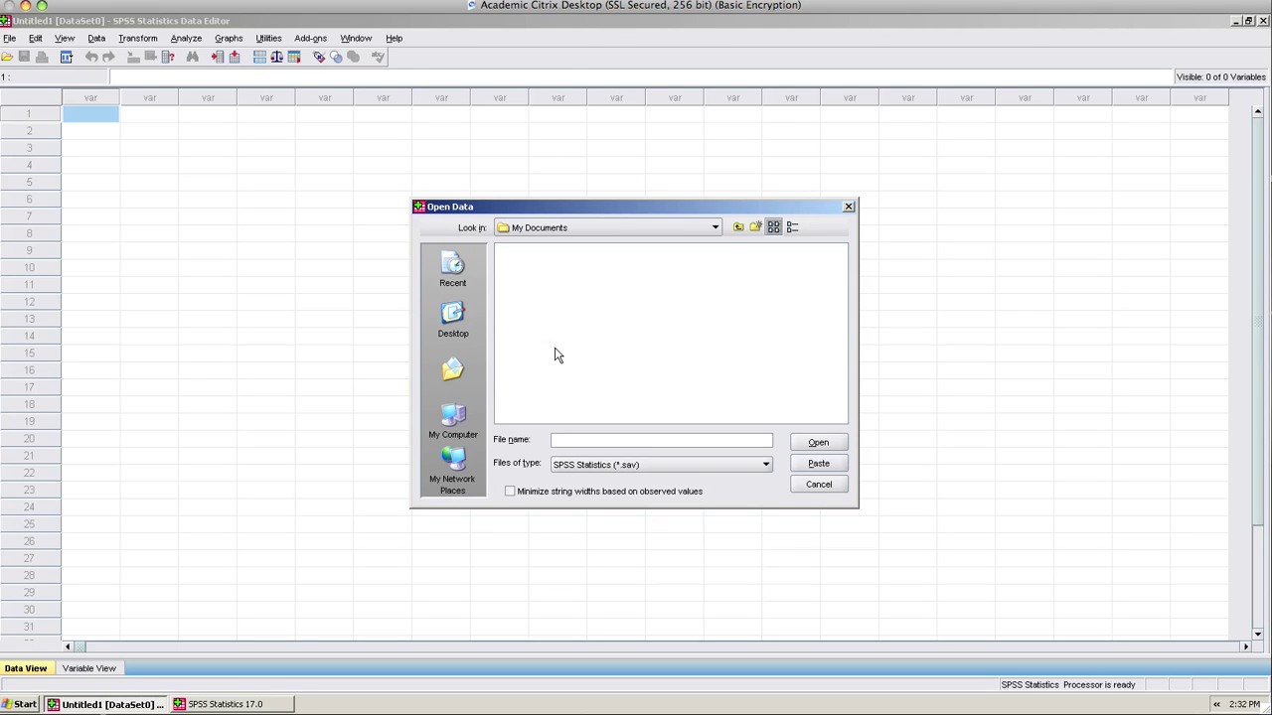
click(715, 228)
scroll(702, 268, up, 3)
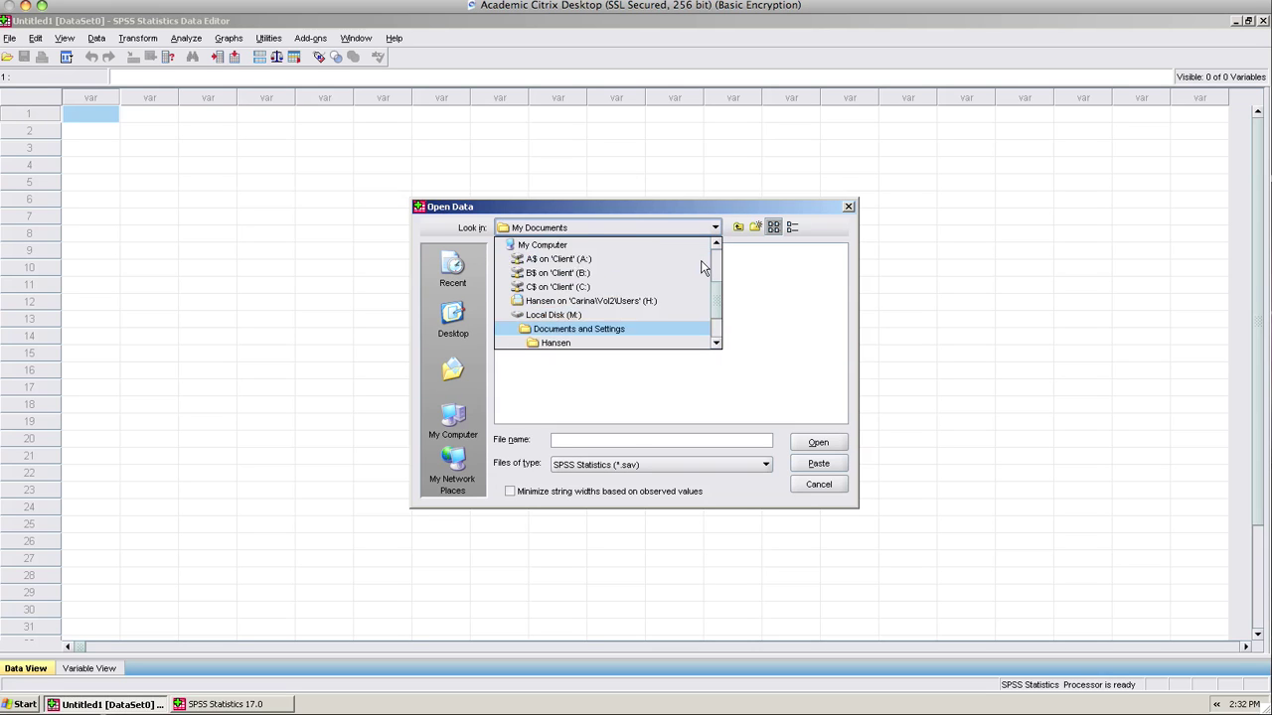
scroll(702, 269, up, 2)
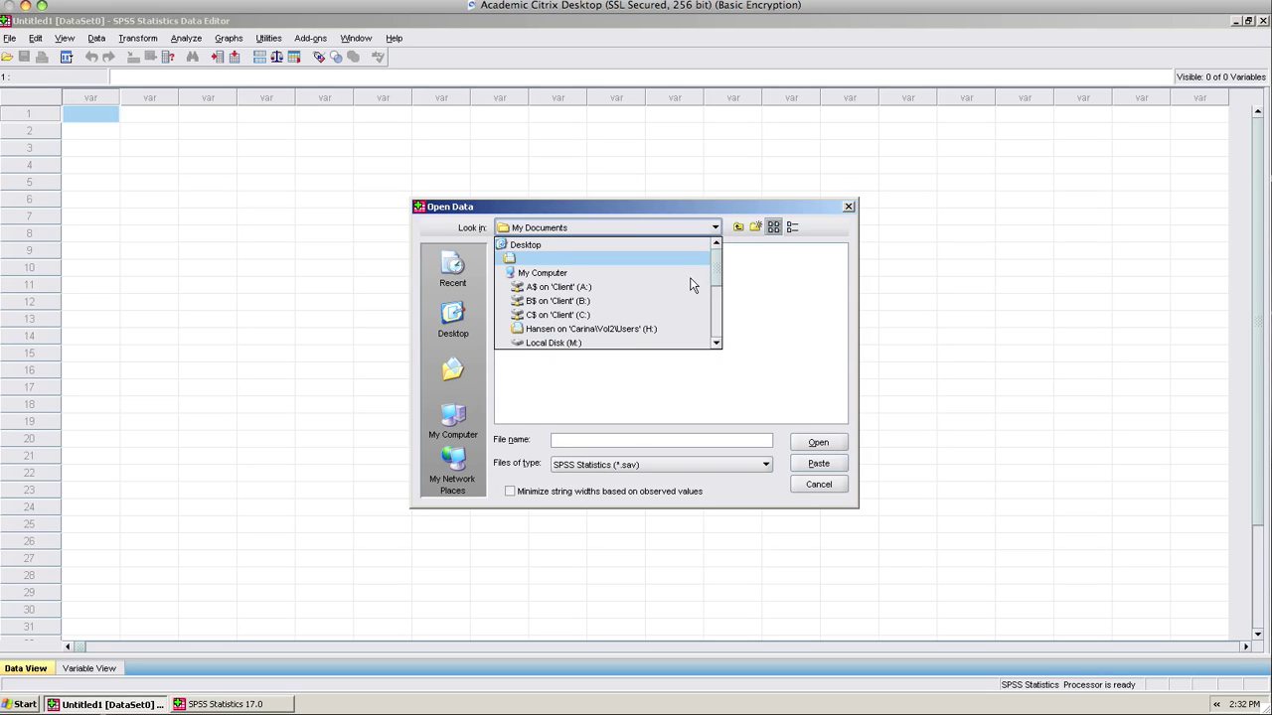
click(642, 331)
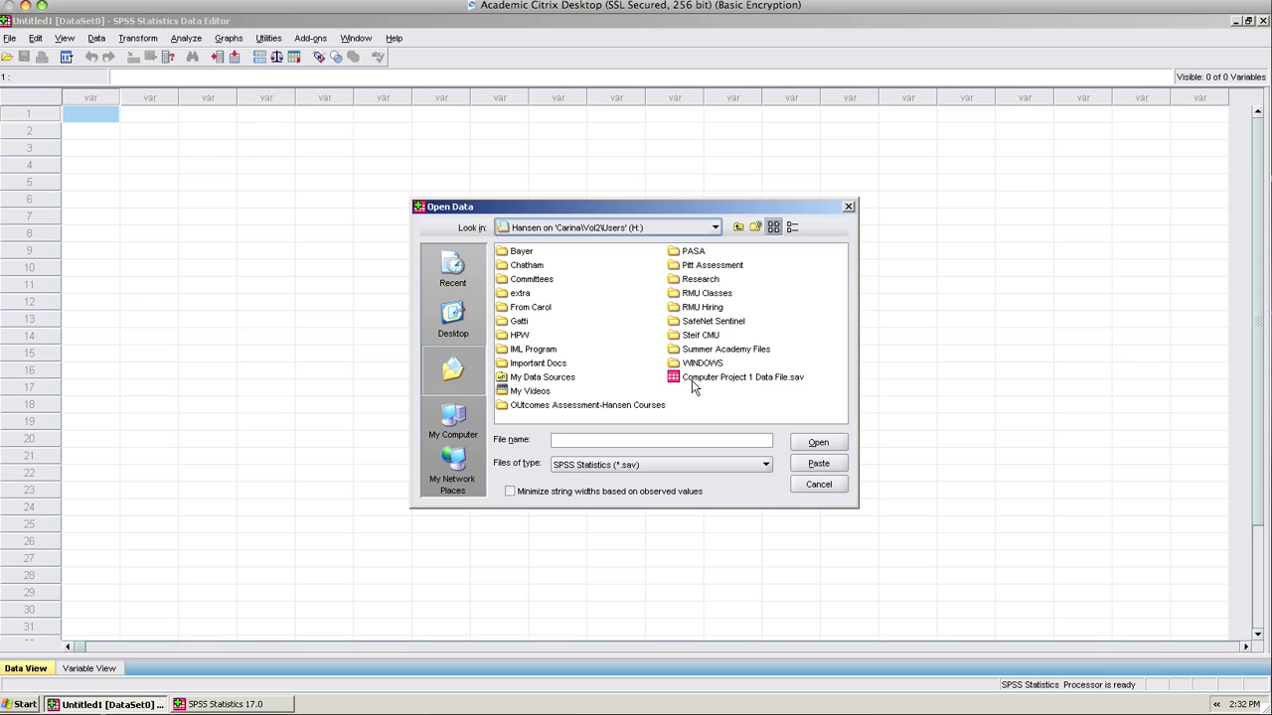
click(698, 386)
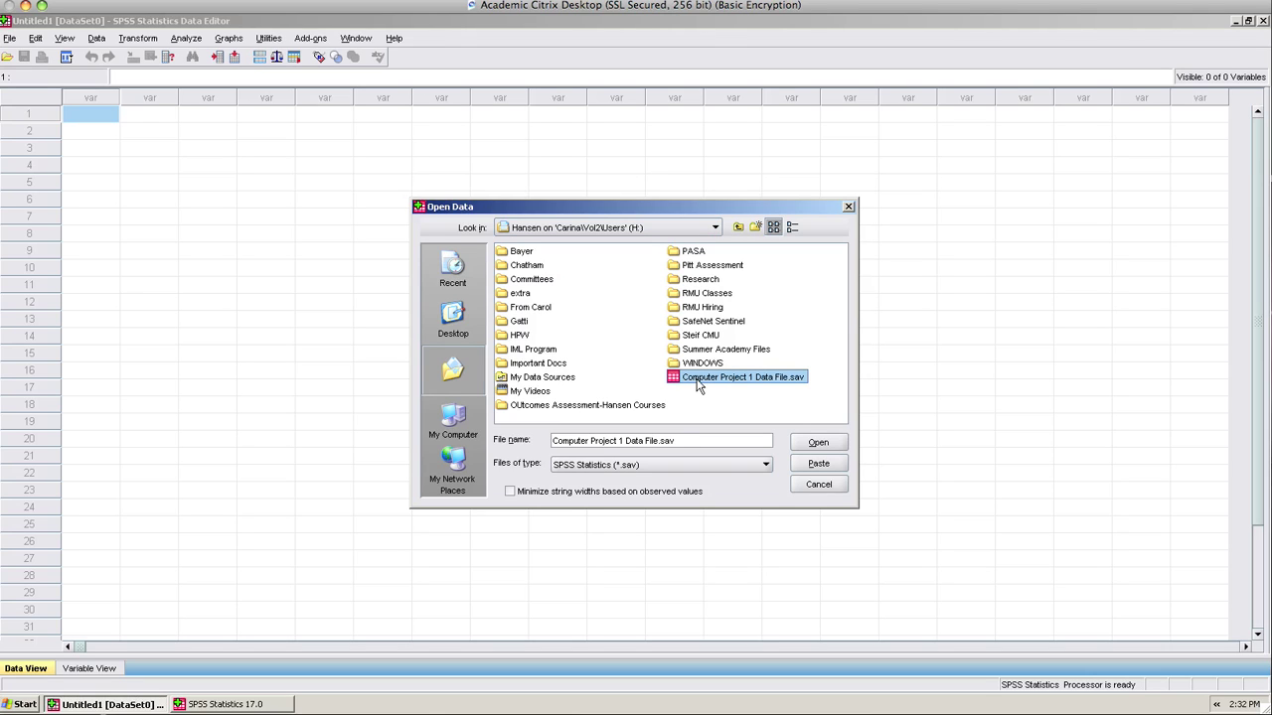